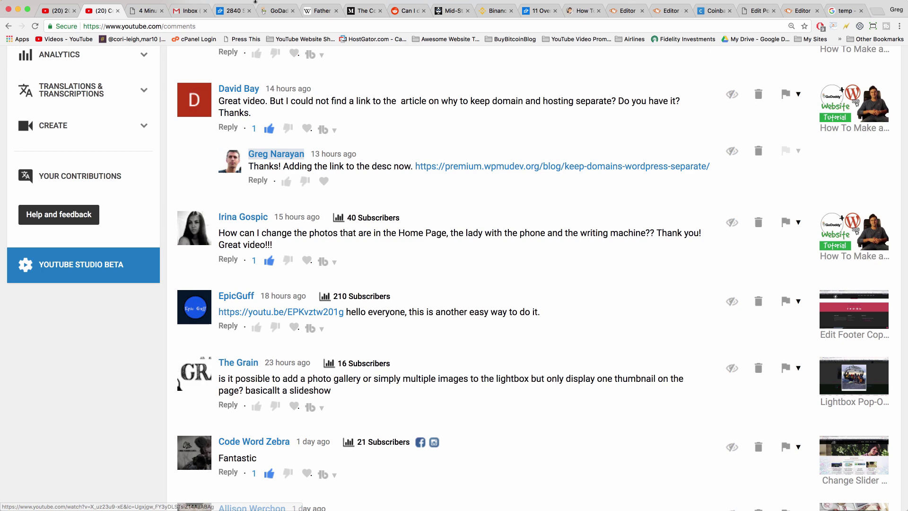
- Compare the YouTube comments page with the 4 Minute Website homepage slider
left_click(139, 11)
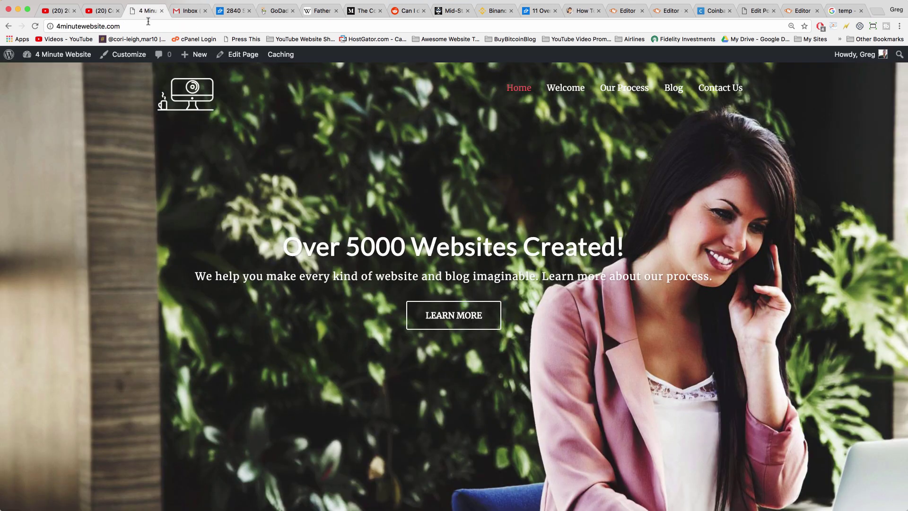
left_click(150, 26)
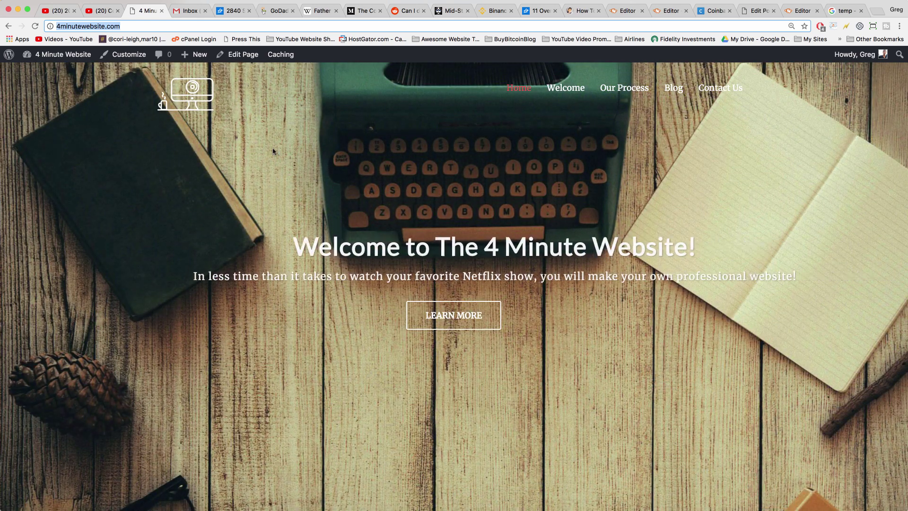
left_click(102, 15)
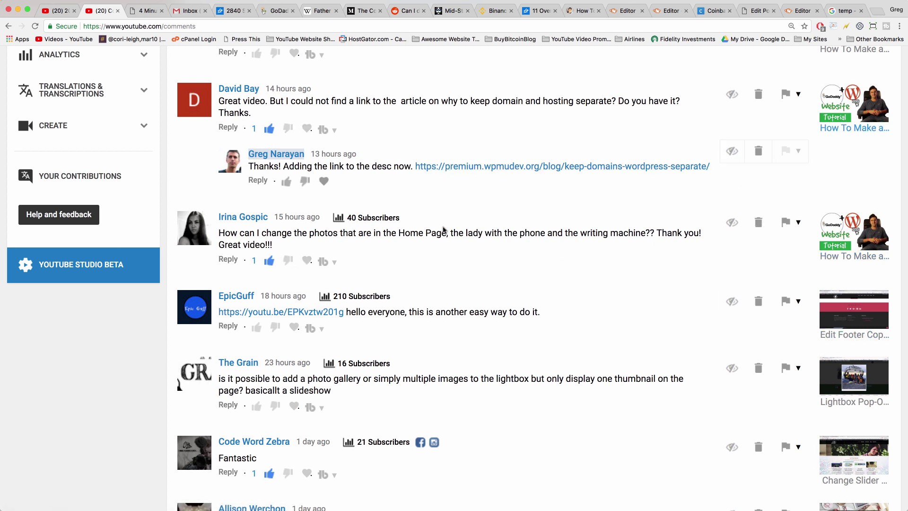
left_click(142, 17)
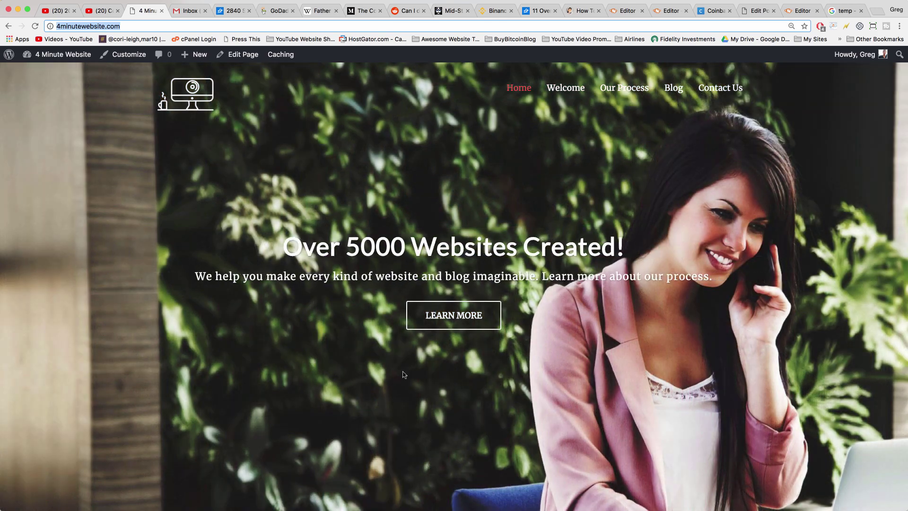
scroll(531, 355, "down", 7)
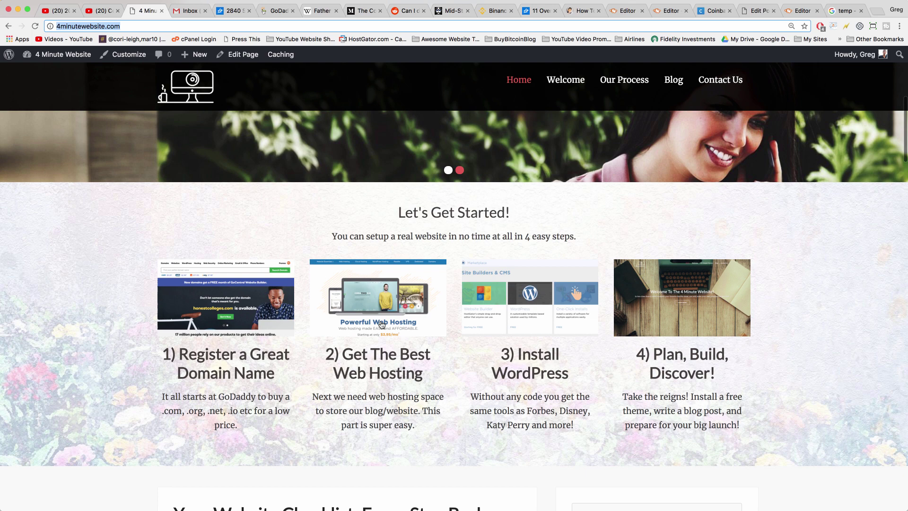
scroll(639, 317, "up", 8)
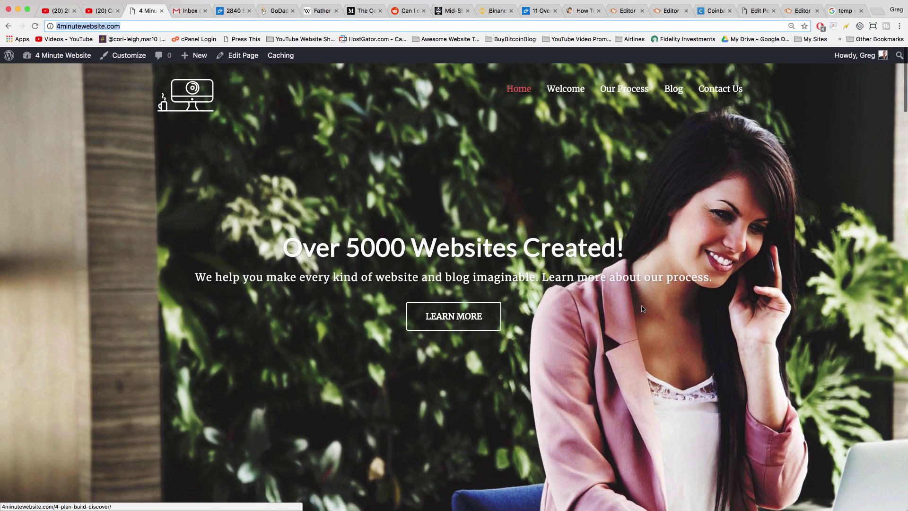
- Browse the admin's pages list, including '1) Register a Great Domain Name', then return to the live homepage
left_click(58, 54)
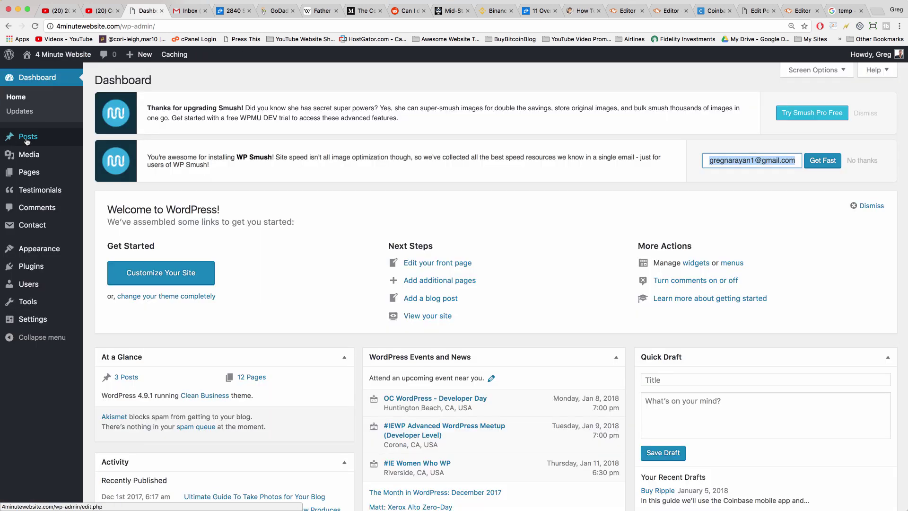
left_click(30, 172)
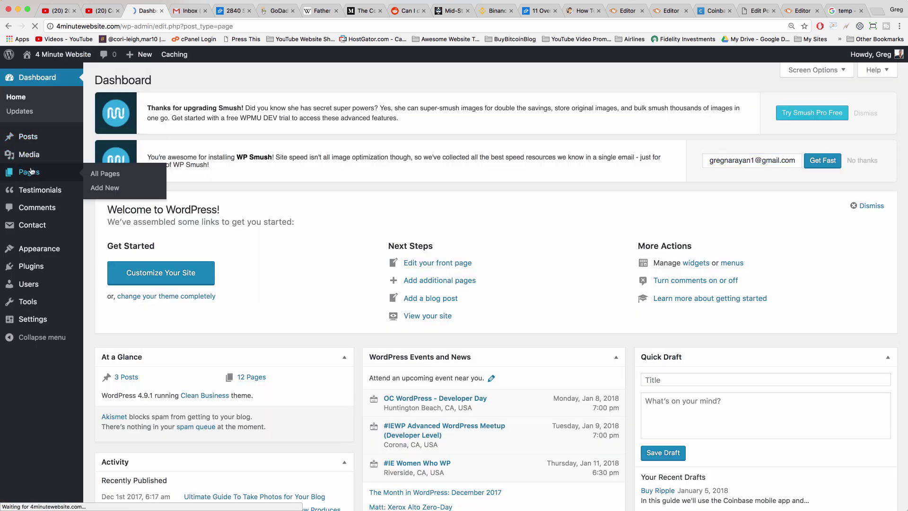
scroll(258, 248, "down", 2)
scroll(258, 247, "down", 3)
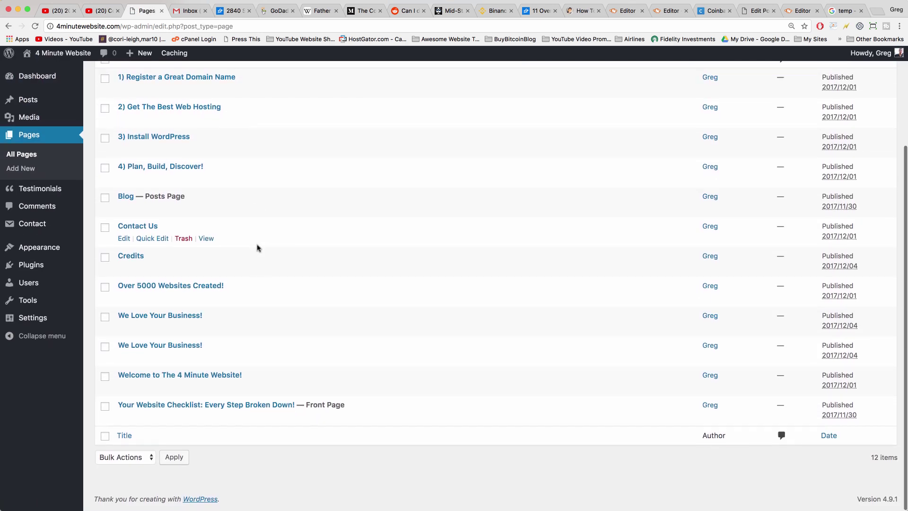
scroll(257, 248, "up", 4)
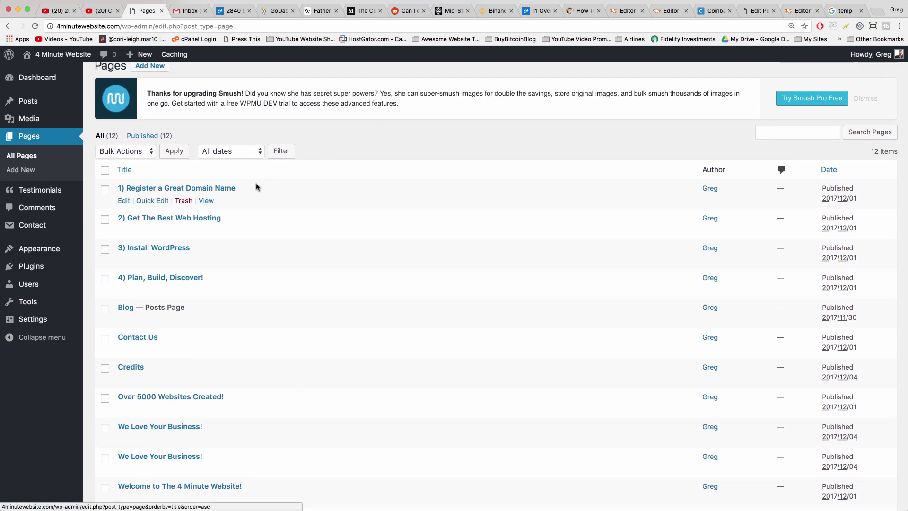
left_click(192, 189)
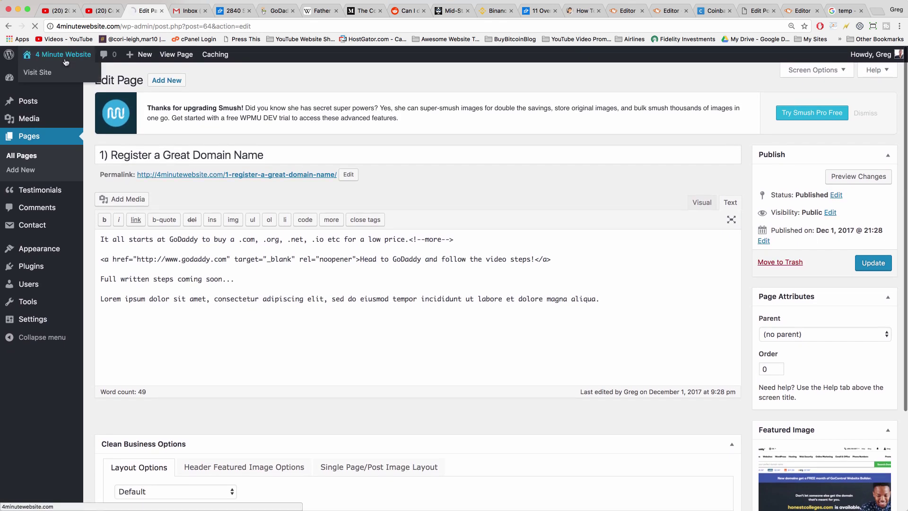
left_click(66, 61)
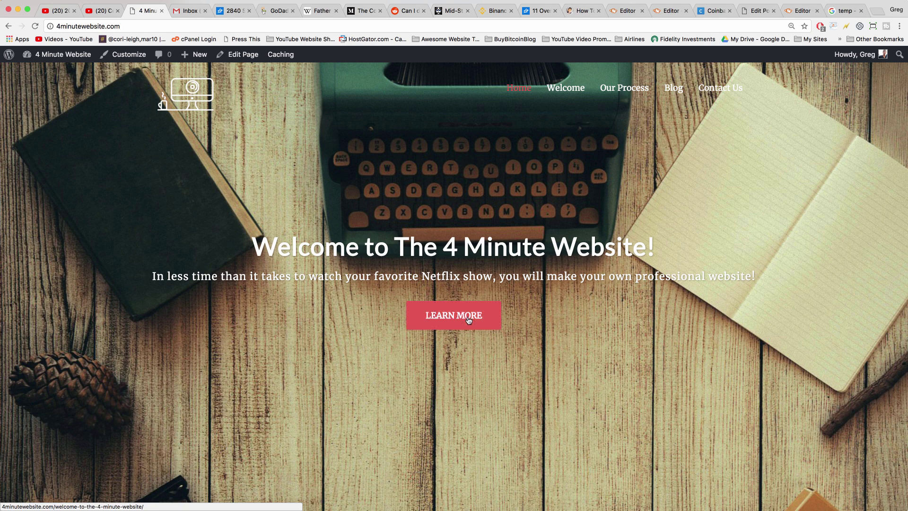
- Replace the Welcome page's typewriter featured image with blogpost2-amsterdam-at-night.jpg
left_click(469, 321)
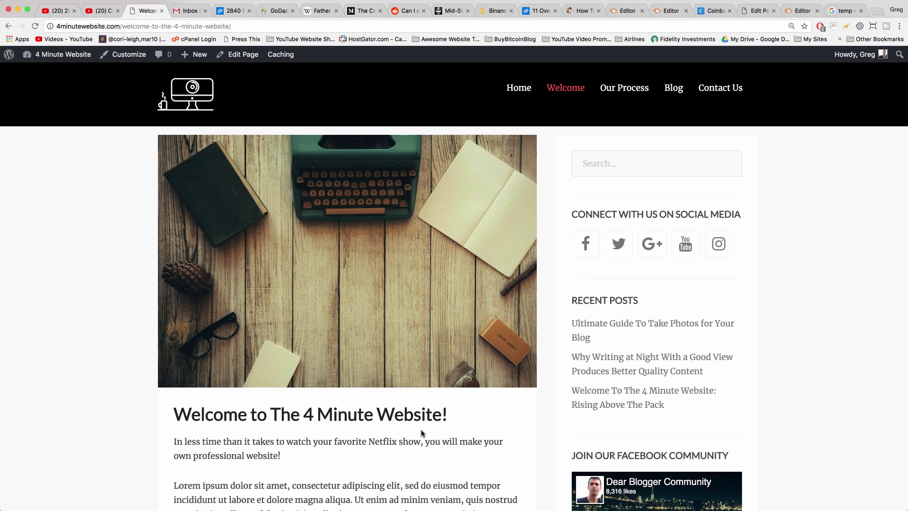
left_click(234, 54)
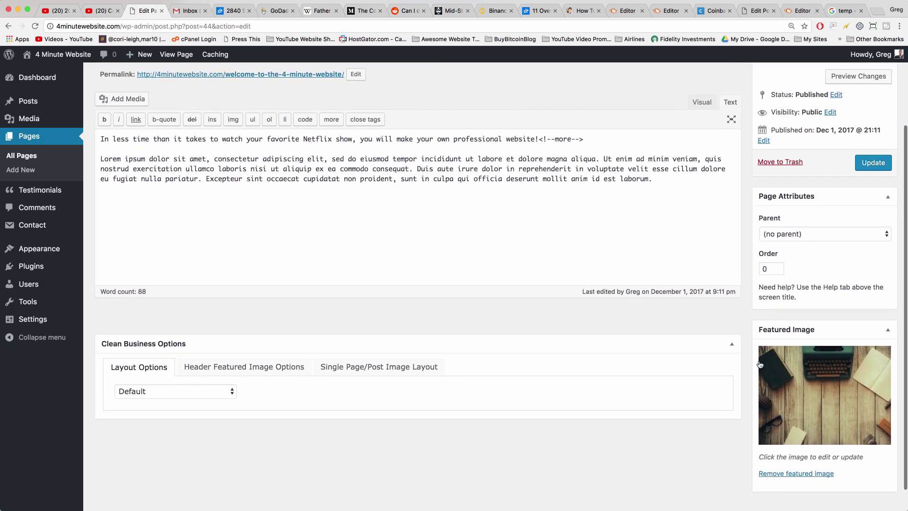
scroll(787, 331, "down", 1)
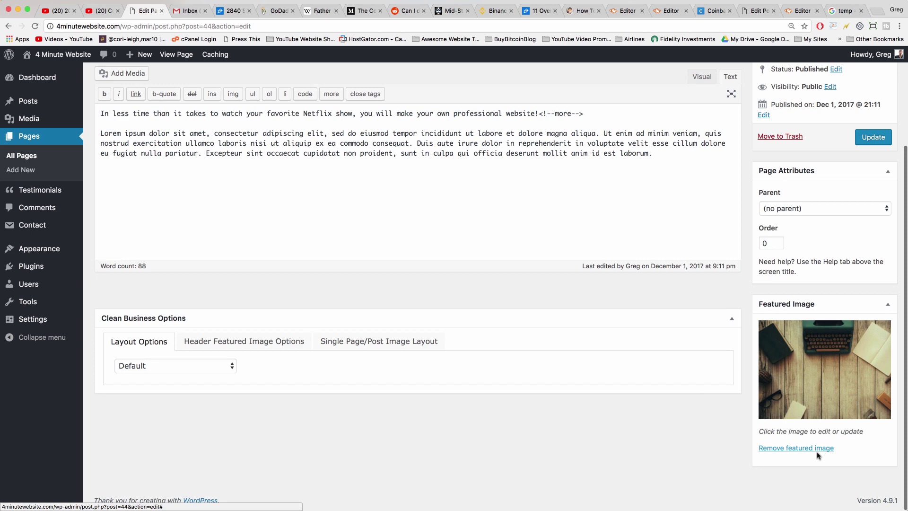
left_click(796, 449)
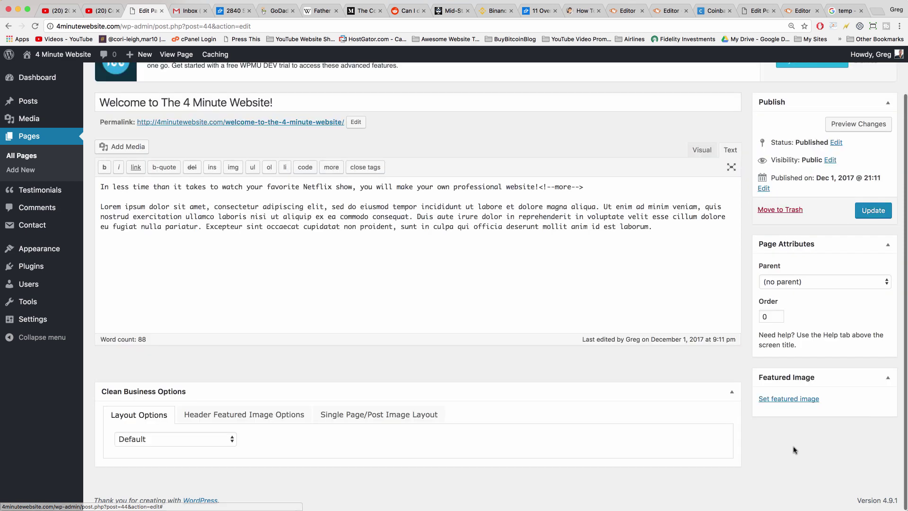
left_click(776, 399)
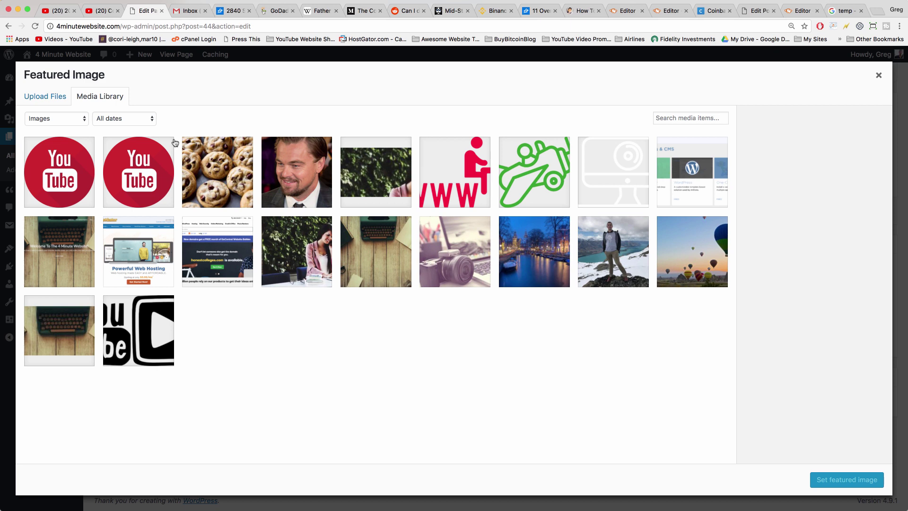
left_click(541, 247)
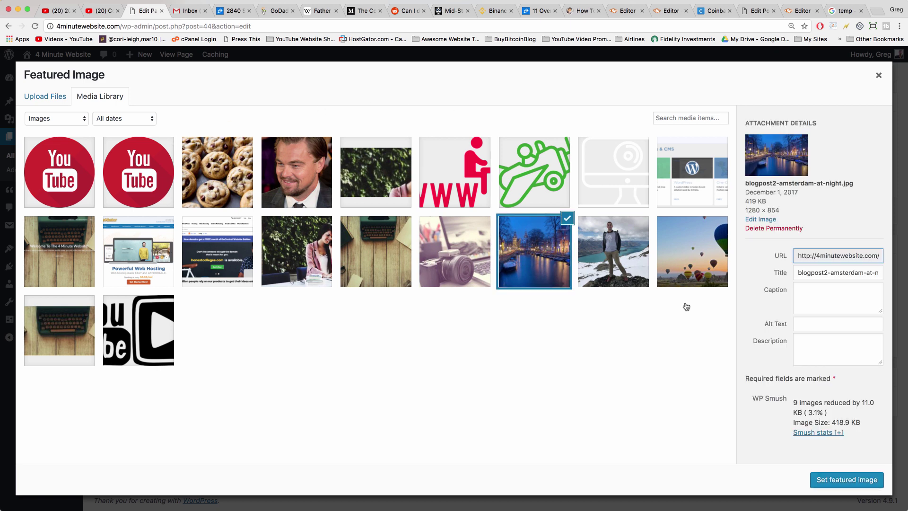
left_click(830, 480)
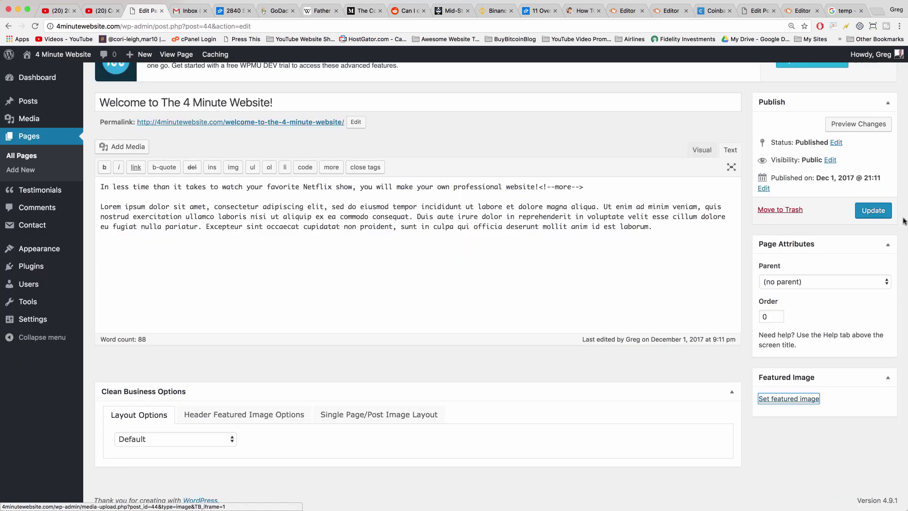
- Update the Welcome page and view the live homepage
scroll(899, 213, "down", 2)
left_click(869, 141)
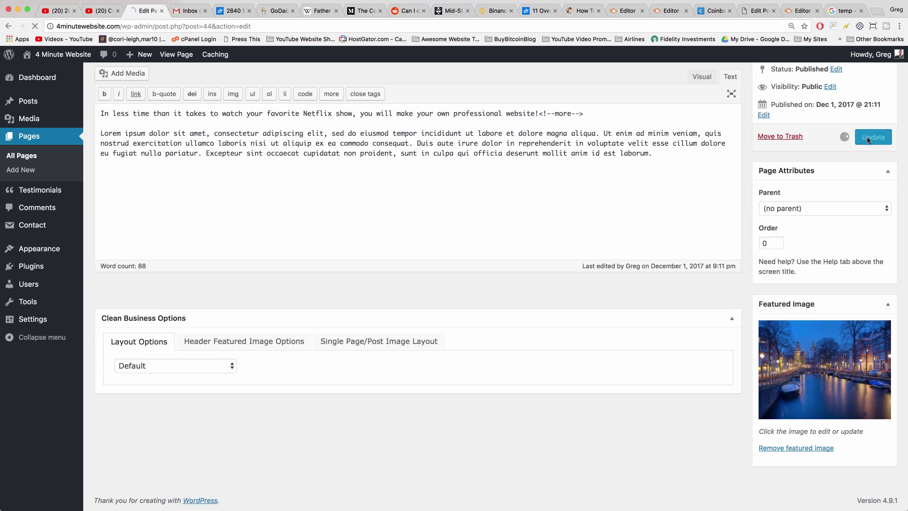
left_click(63, 54)
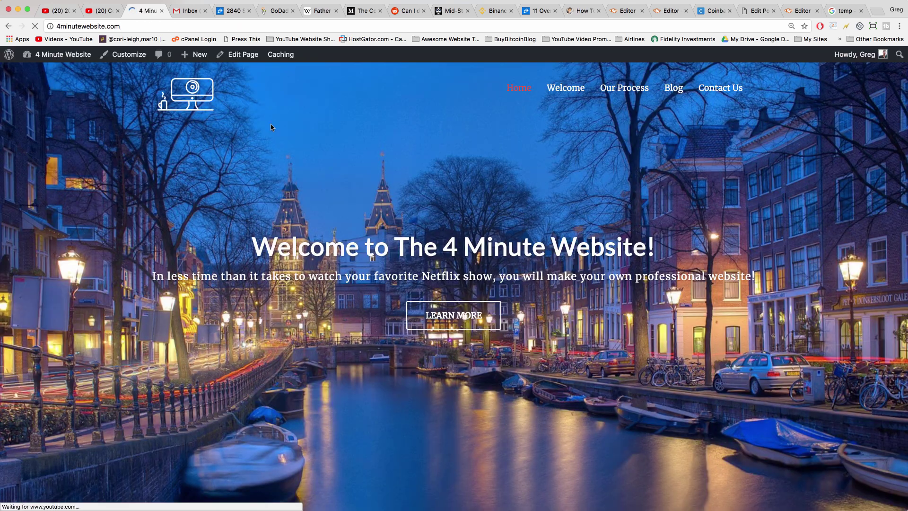
scroll(416, 132, "down", 6)
scroll(566, 140, "up", 6)
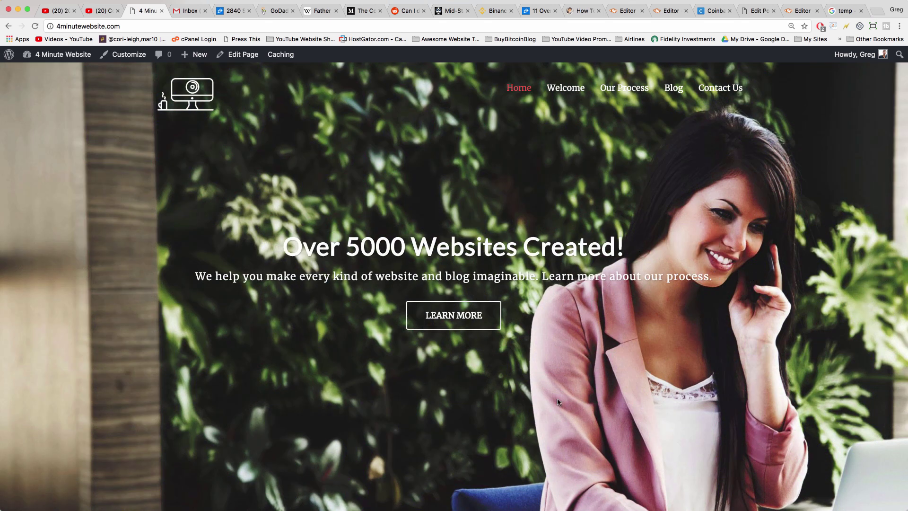
- In the Customizer's Featured Slider panel, check No of Slides and expand Featured Page #1's page list
left_click(127, 56)
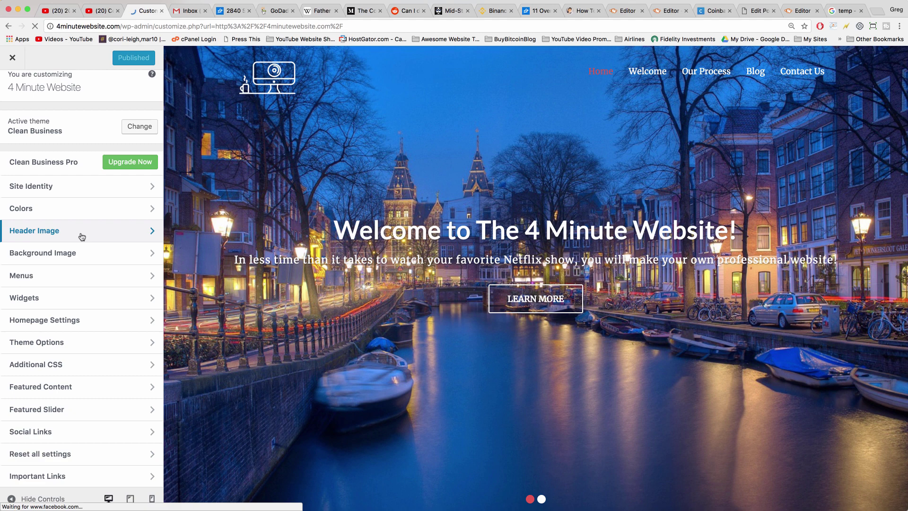
left_click(129, 416)
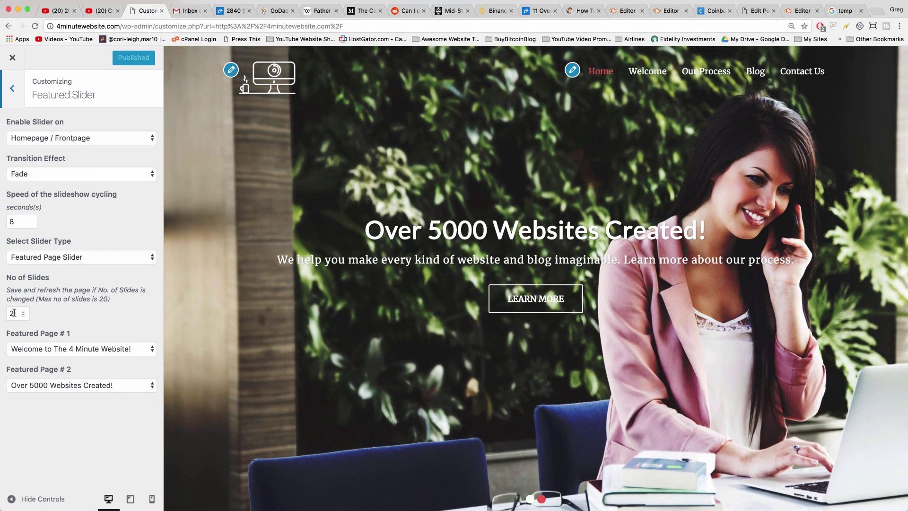
left_click(10, 313)
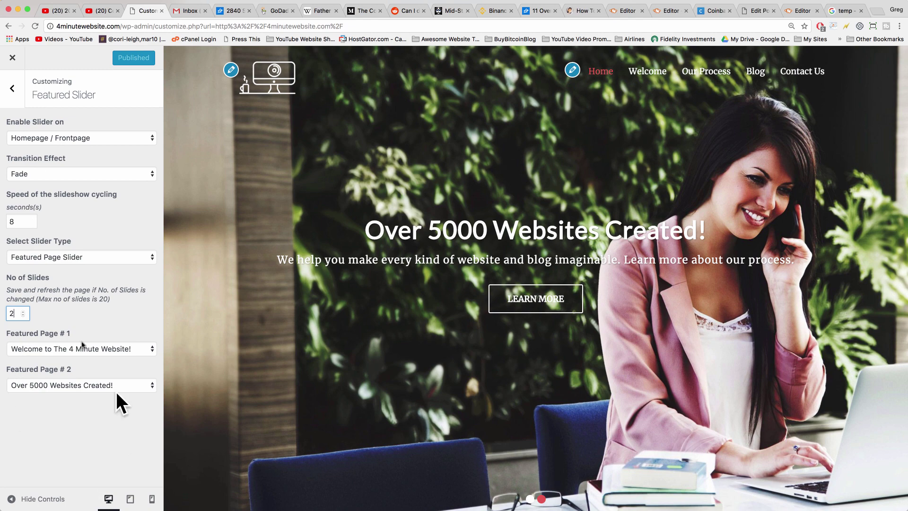
key("Tab")
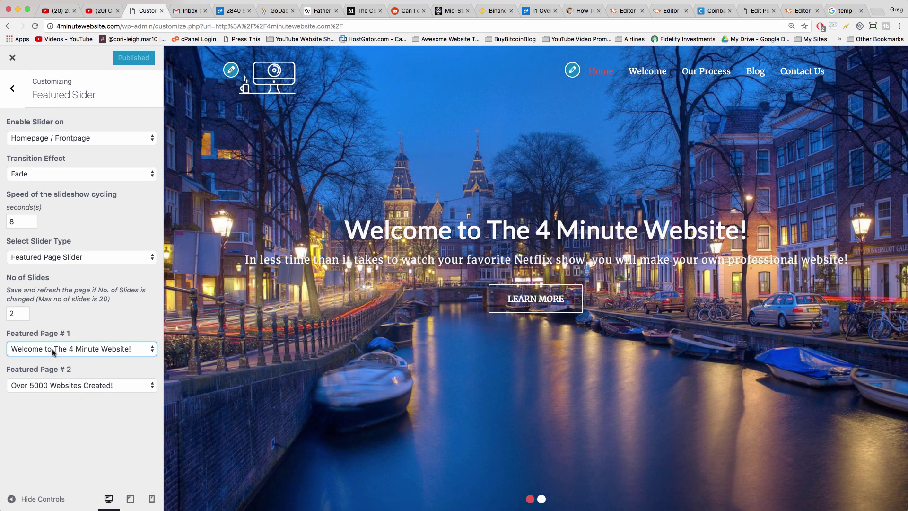
left_click(53, 352)
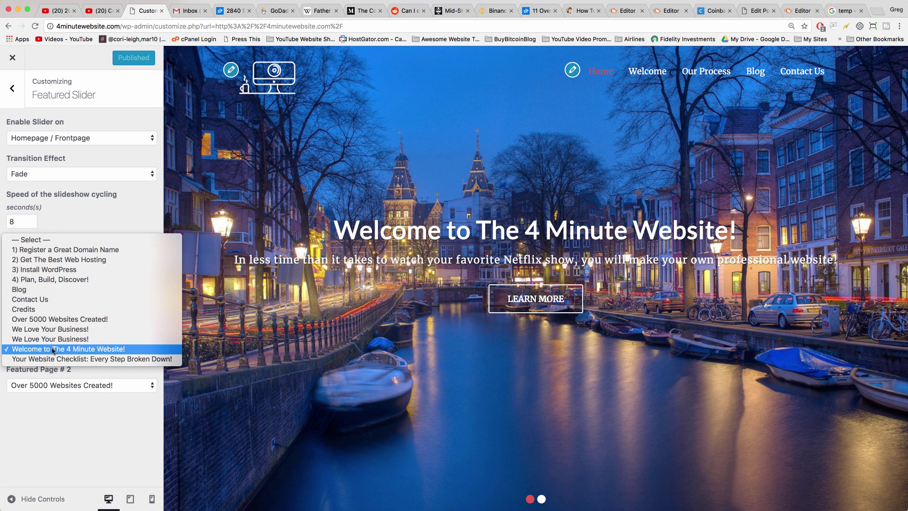
- Try Contact Us and '3) Install WordPress' as Featured Page #1, then restore 'Welcome to The 4 Minute Website!'
left_click(37, 300)
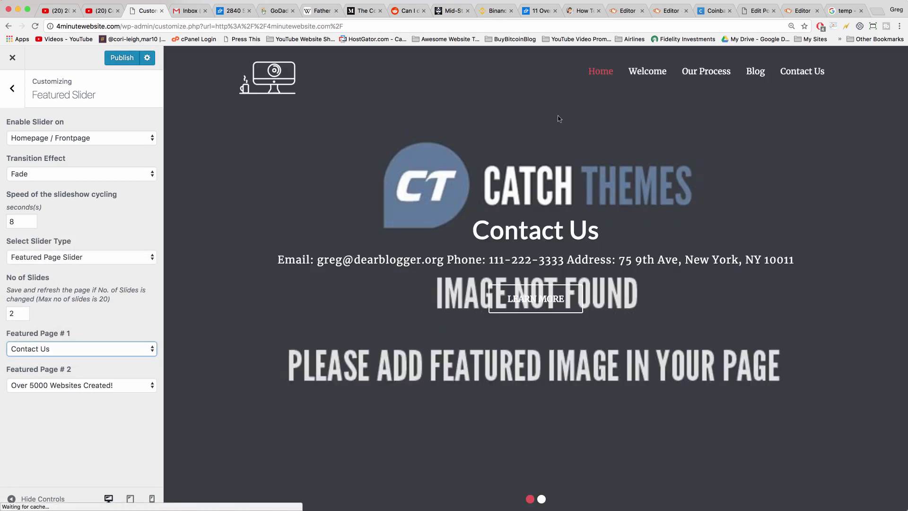
left_click(120, 352)
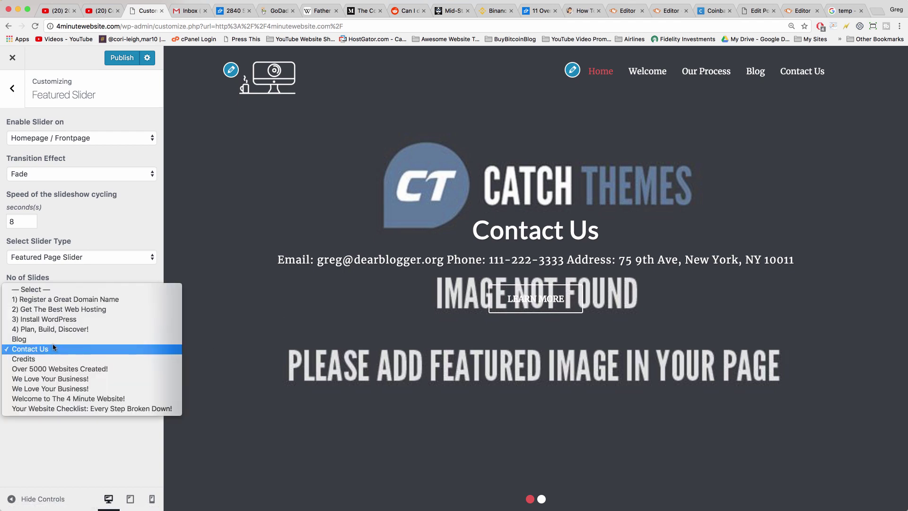
left_click(32, 320)
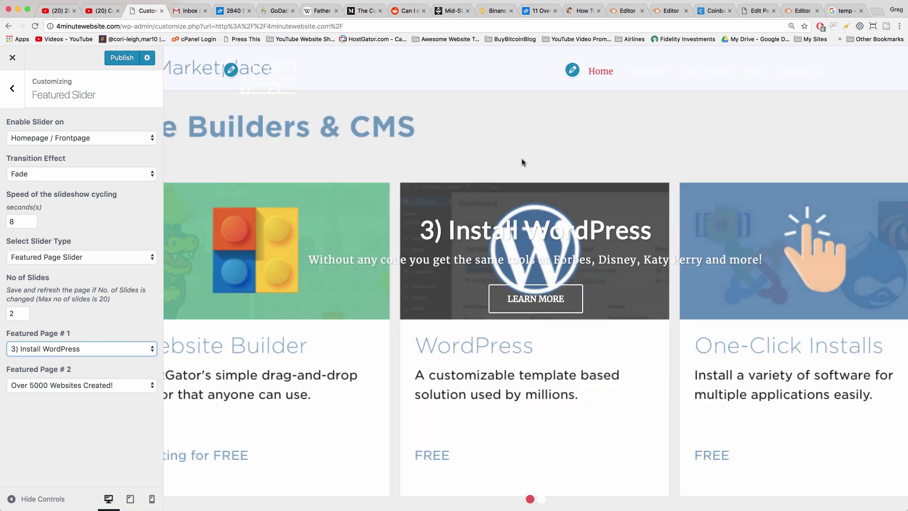
left_click(106, 349)
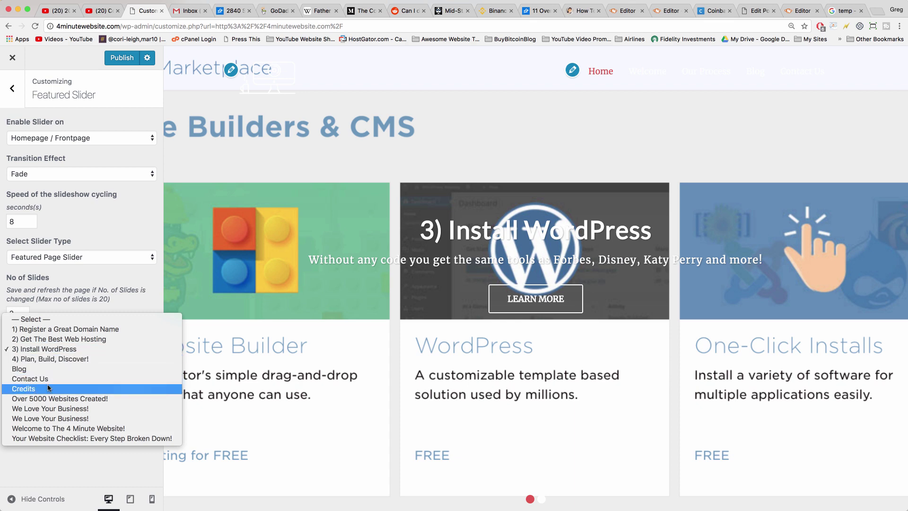
left_click(59, 428)
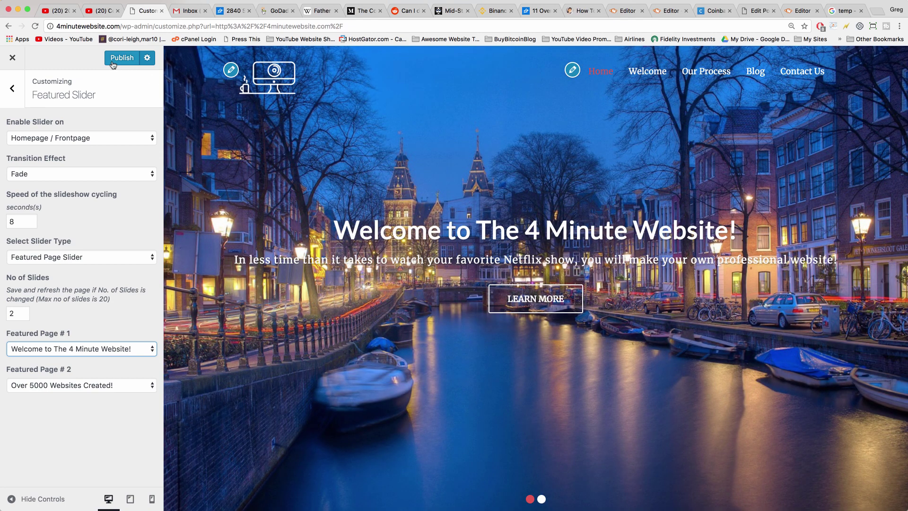
- Publish the Featured Slider changes and close the Customizer
left_click(114, 61)
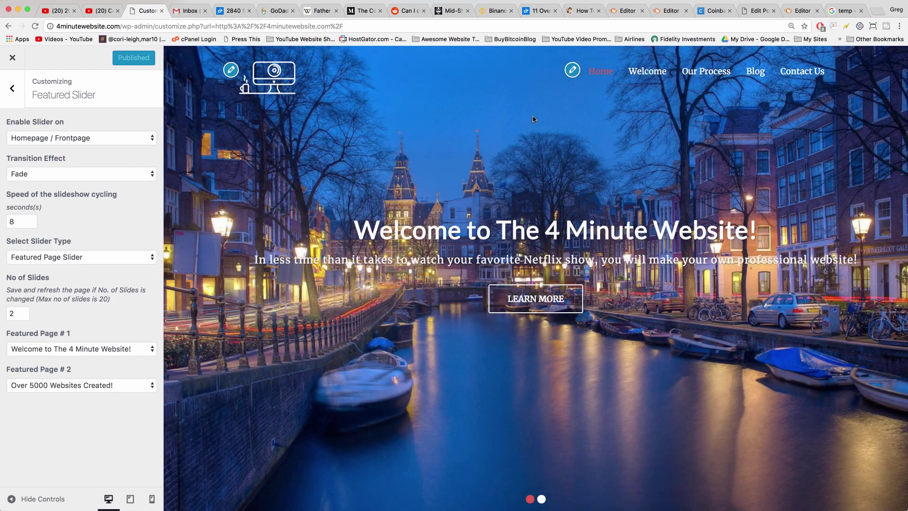
left_click(13, 57)
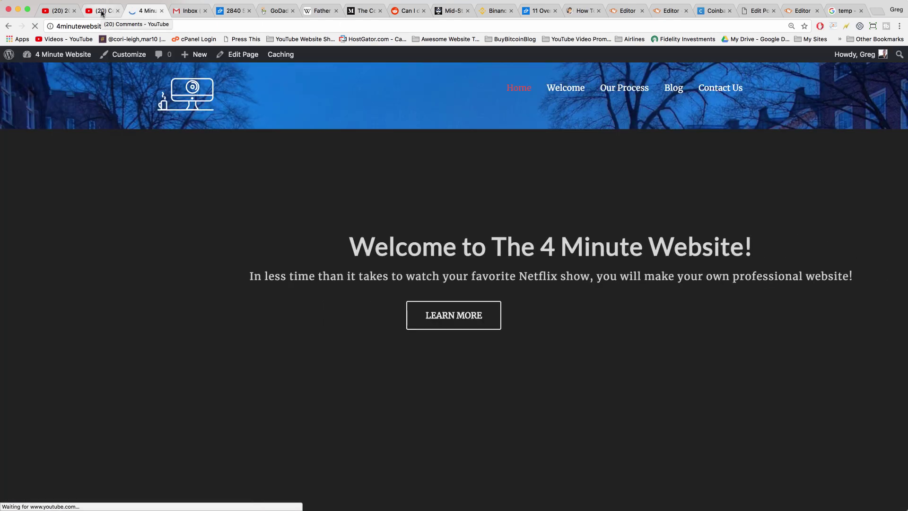
- Go to the YouTube comments page with the viewer's homepage-photo question
left_click(101, 14)
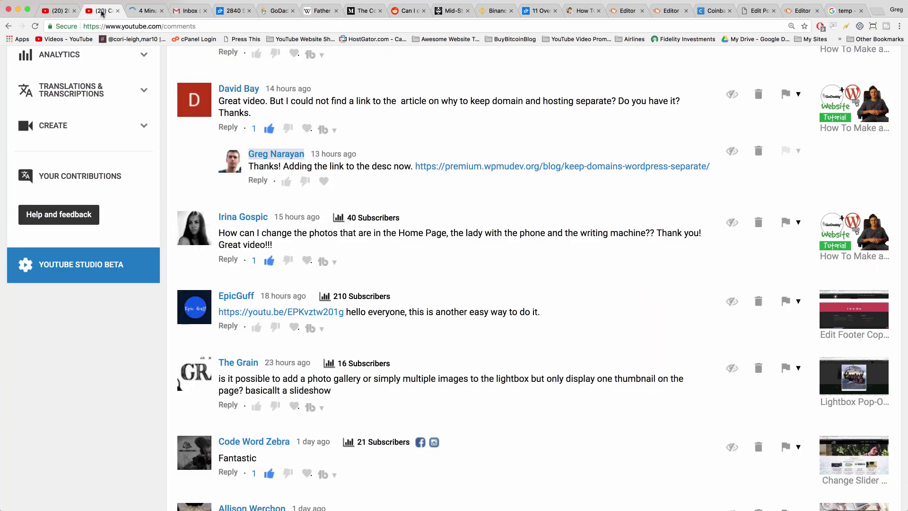